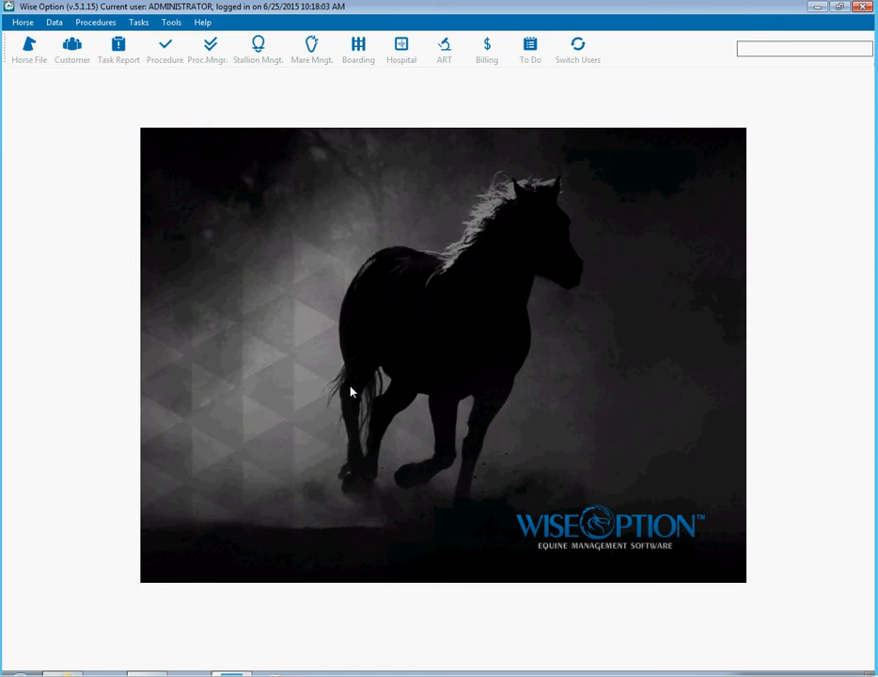
# Step: Open the eForm Letter Template Manager, look at the template listed under the Test type, and close the manager
pyautogui.click(72, 125)
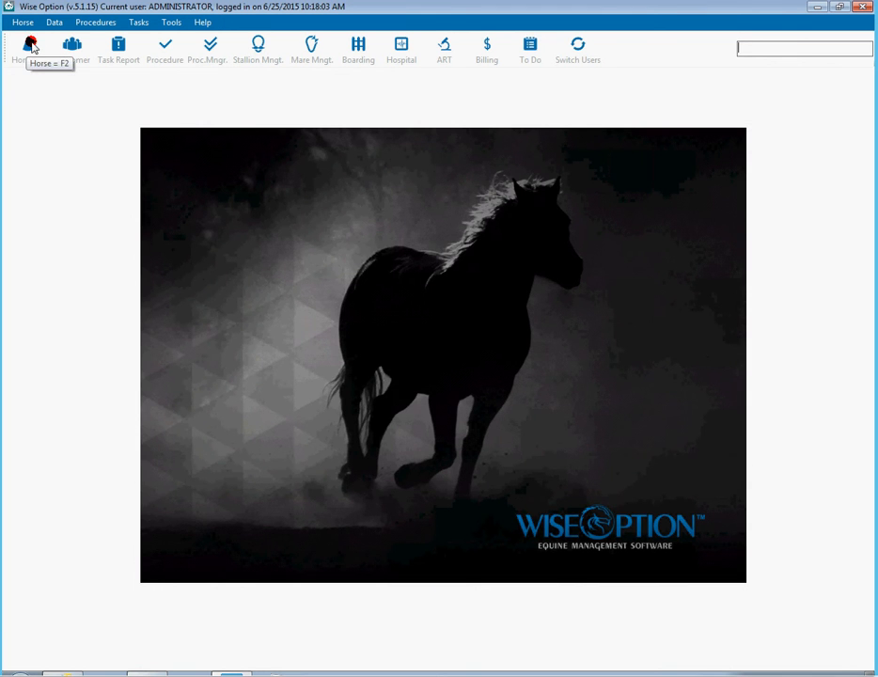
pyautogui.click(53, 23)
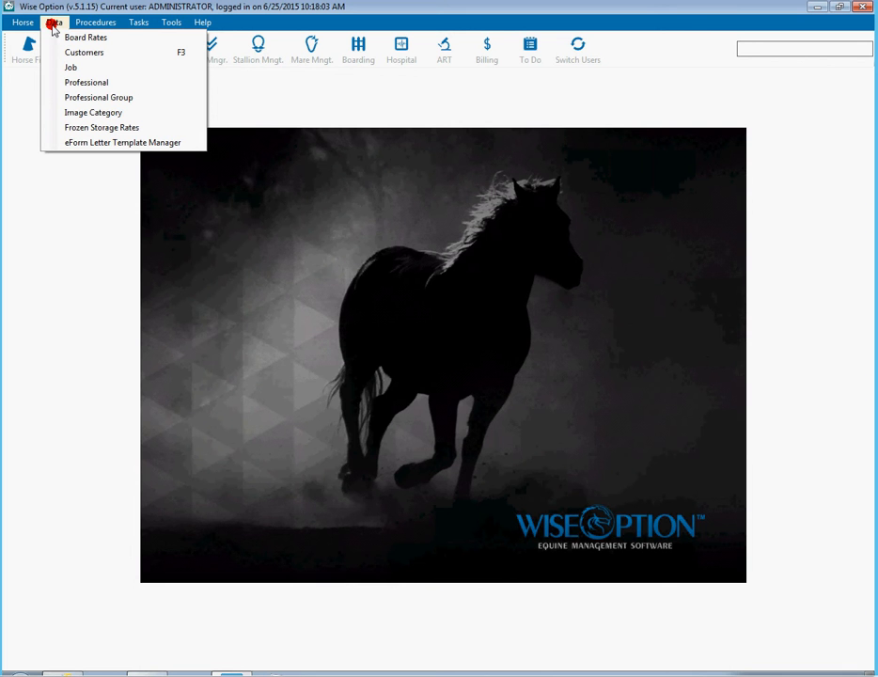
pyautogui.click(150, 142)
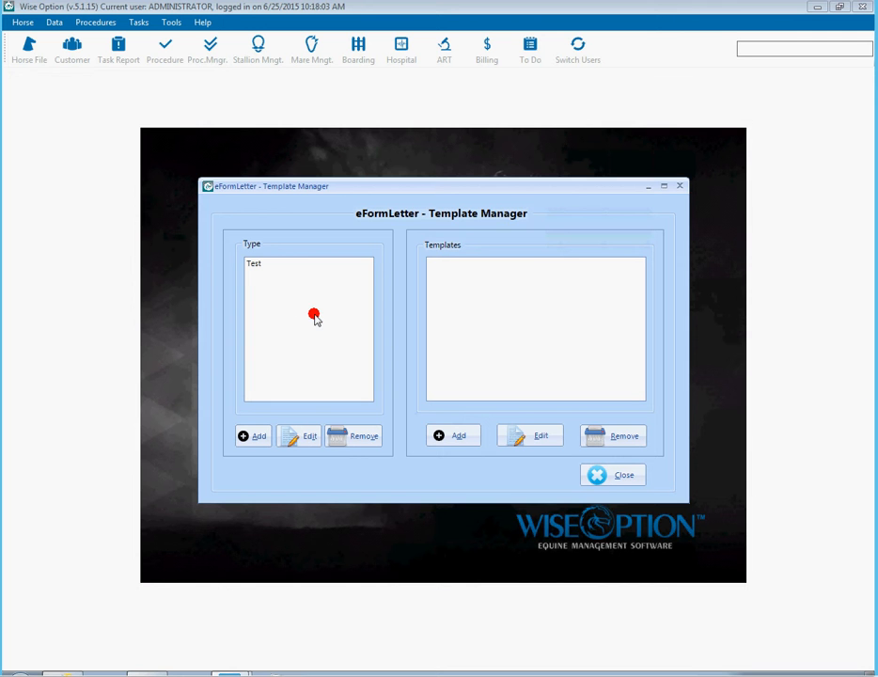
pyautogui.click(258, 265)
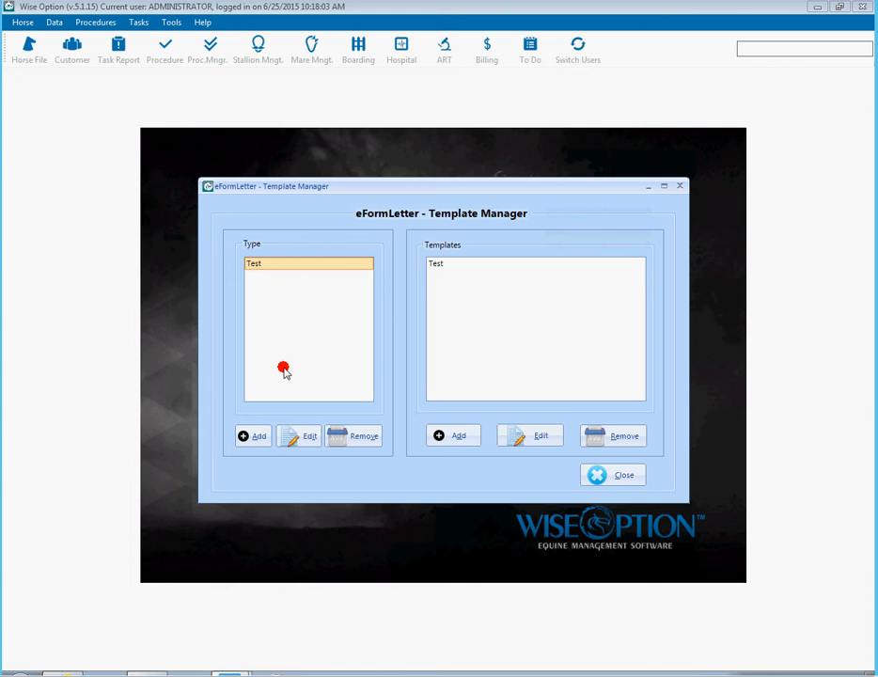
pyautogui.click(436, 267)
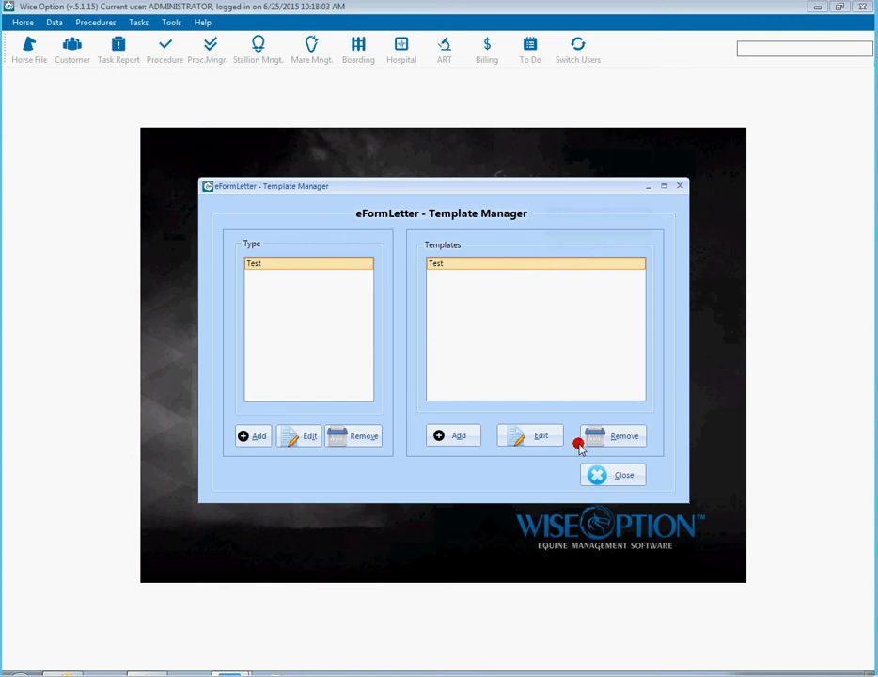
pyautogui.click(608, 472)
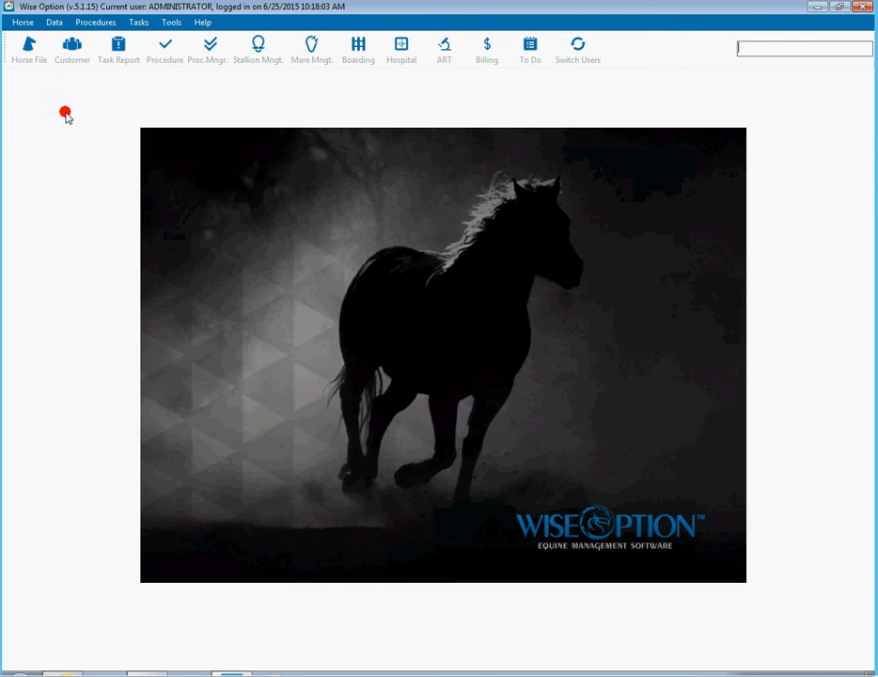
# Step: Open the form letters for horse 7023 and preview the Test template of the Test type as an eFormLetter
pyautogui.click(32, 47)
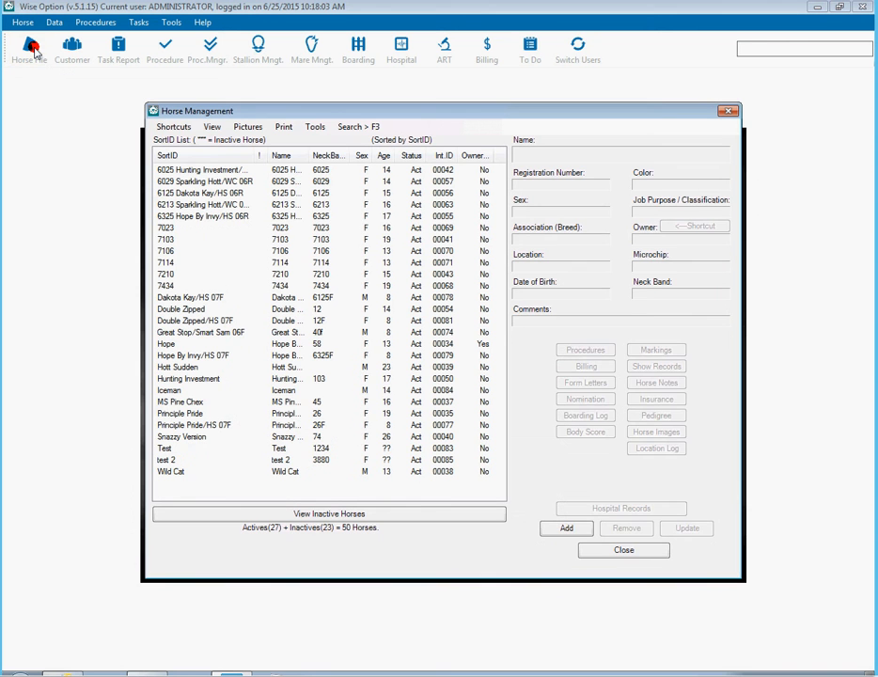
pyautogui.click(170, 231)
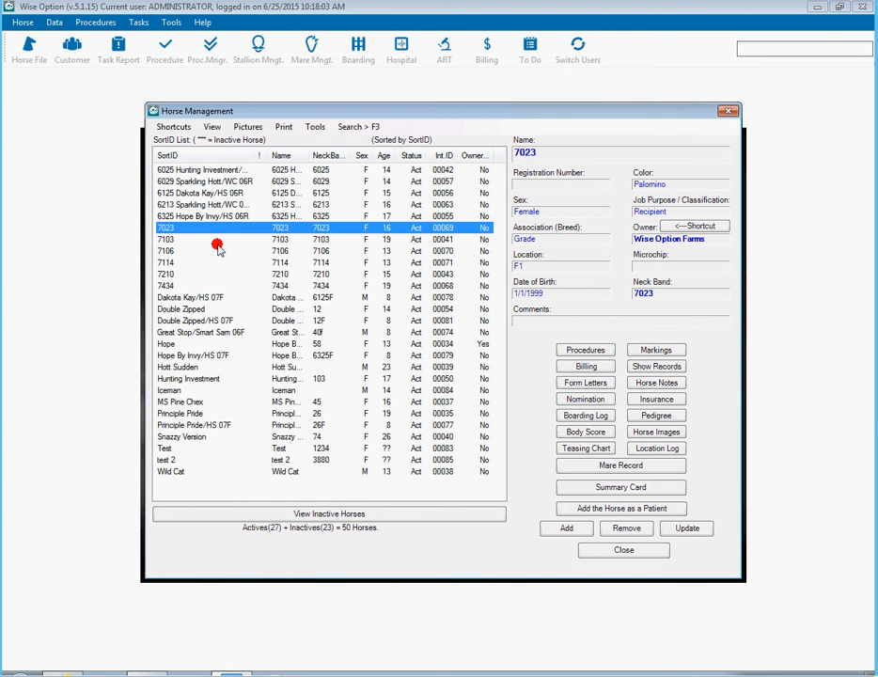
pyautogui.click(586, 383)
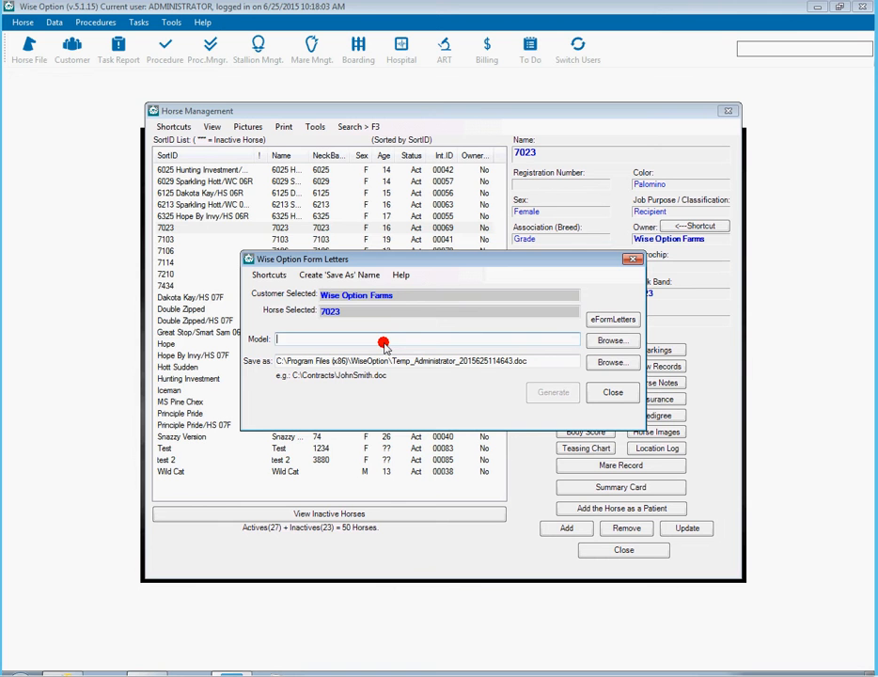
pyautogui.click(630, 322)
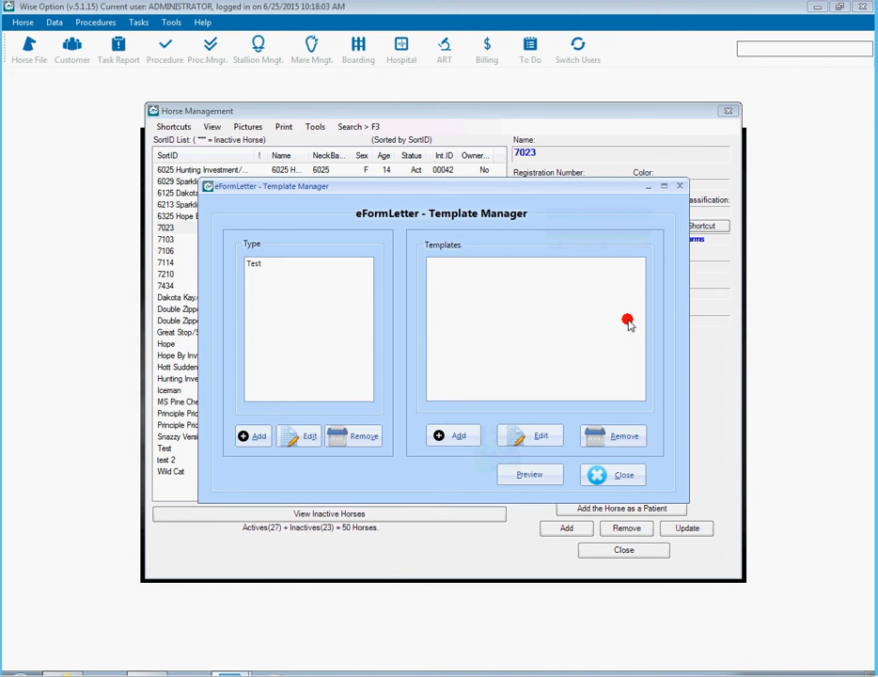
pyautogui.click(257, 266)
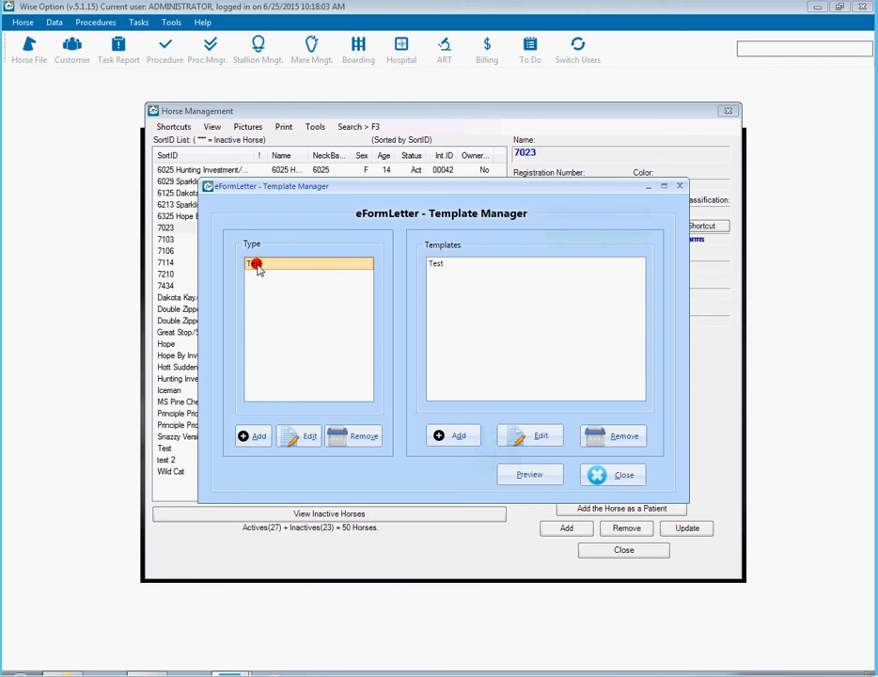
pyautogui.click(435, 266)
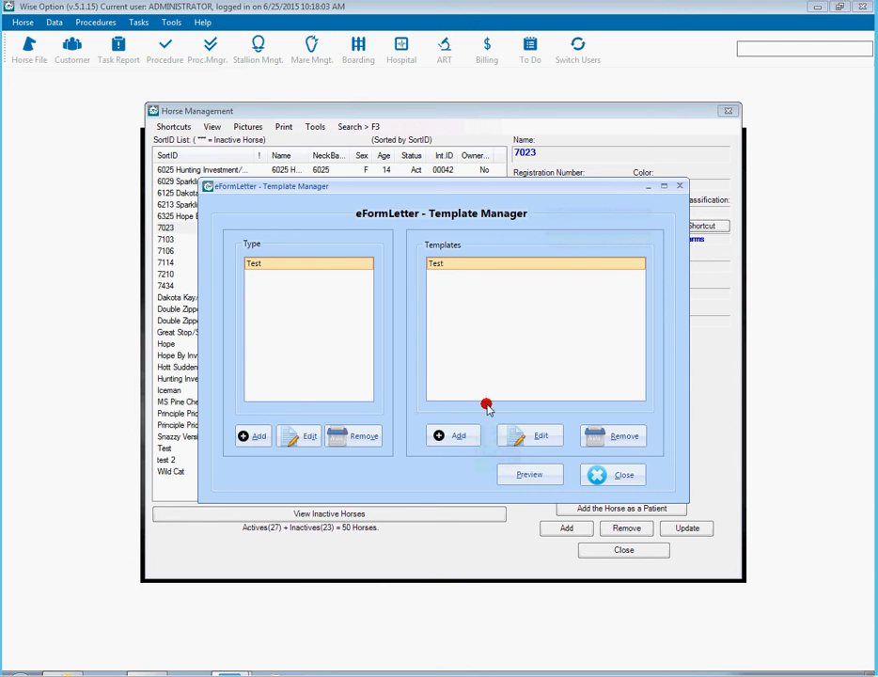
pyautogui.click(516, 476)
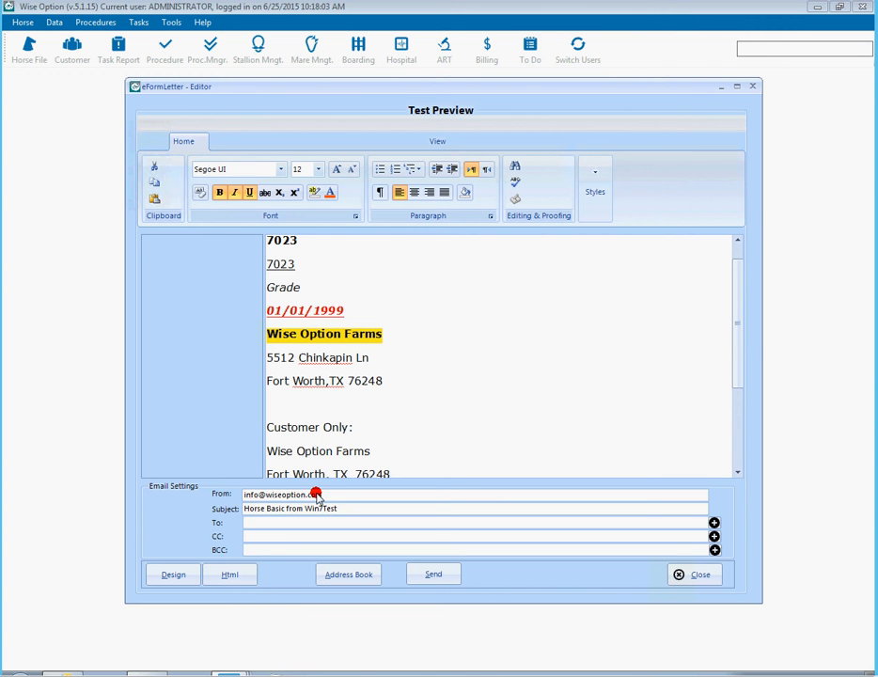
# Step: Review the letter's sender and subject, and try to add Wise Option Farms as the To recipient
pyautogui.moveTo(330, 495); pyautogui.dragTo(235, 498)
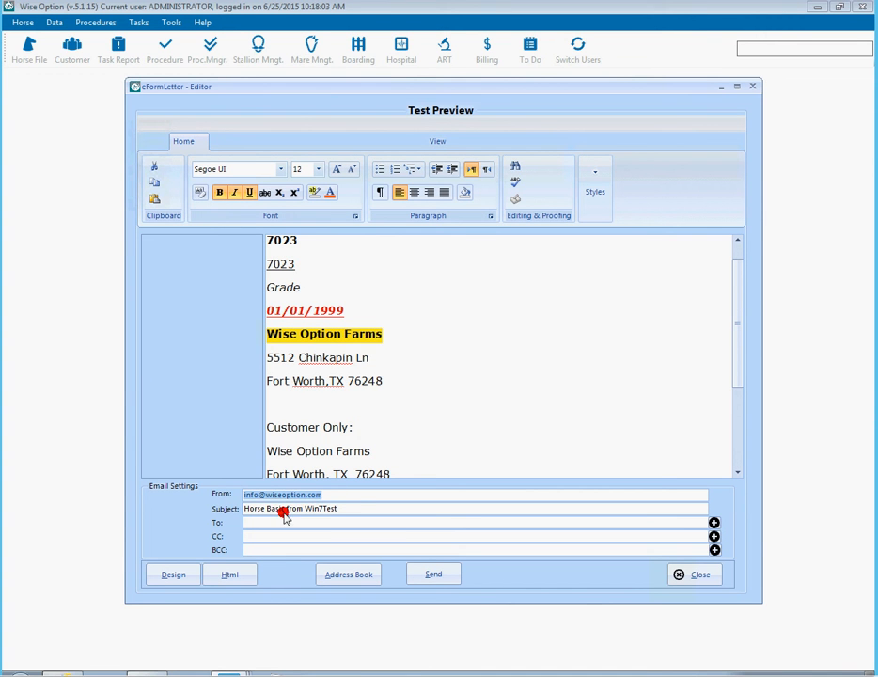
pyautogui.moveTo(353, 517); pyautogui.dragTo(211, 510)
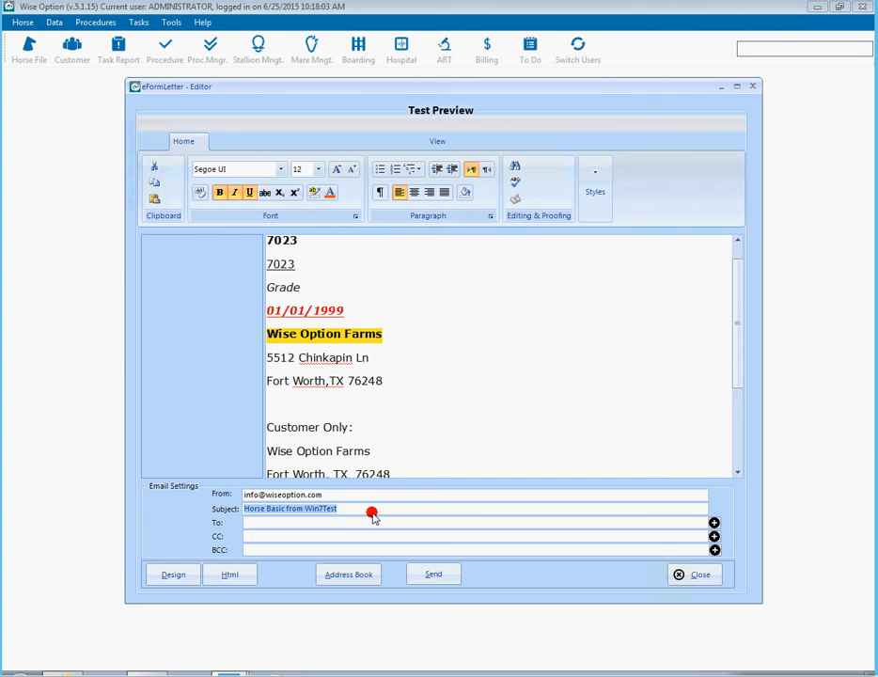
pyautogui.click(313, 524)
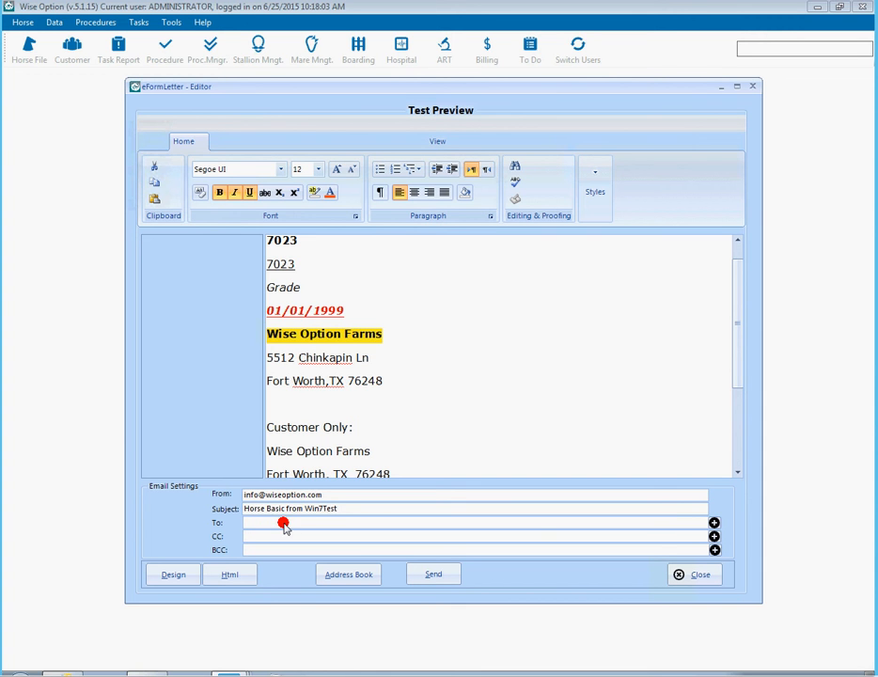
pyautogui.click(343, 524)
pyautogui.click(715, 523)
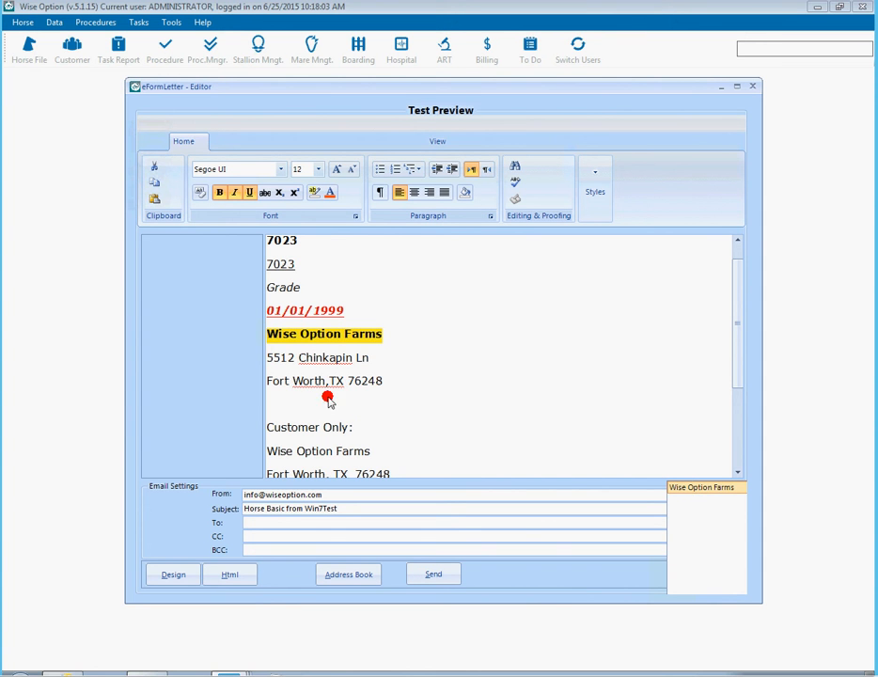
pyautogui.click(717, 489)
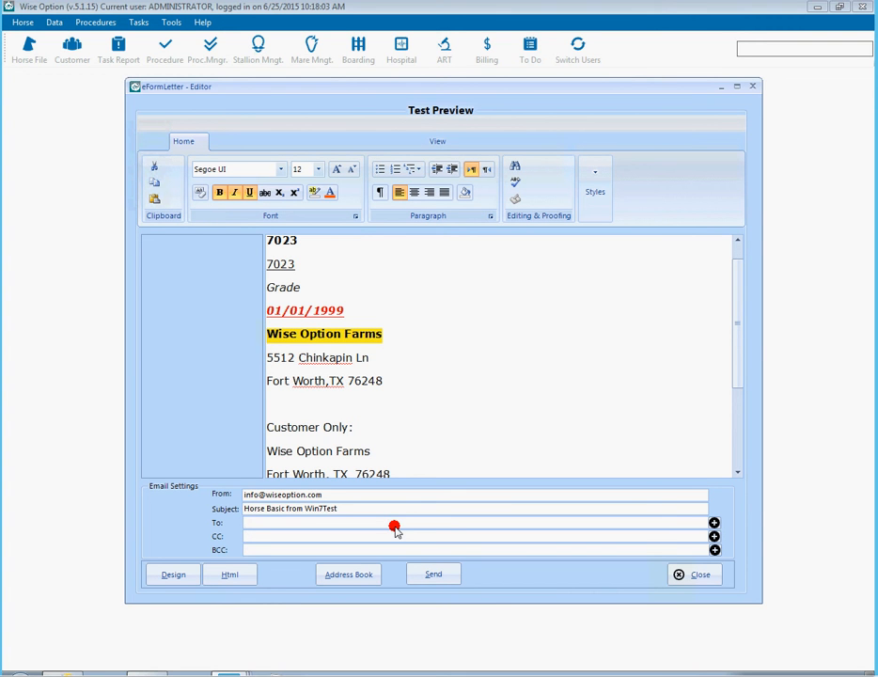
# Step: Look through the address book for email recipients, then close it and the letter preview
pyautogui.click(341, 578)
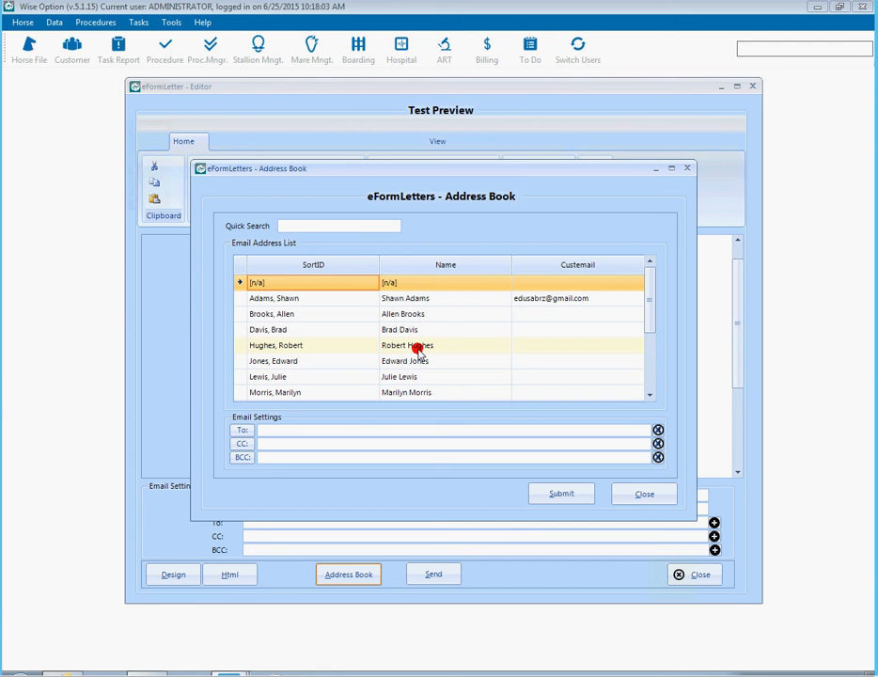
pyautogui.moveTo(646, 291)
pyautogui.mouseDown()
pyautogui.moveTo(649, 390)
pyautogui.moveTo(649, 282)
pyautogui.mouseUp()
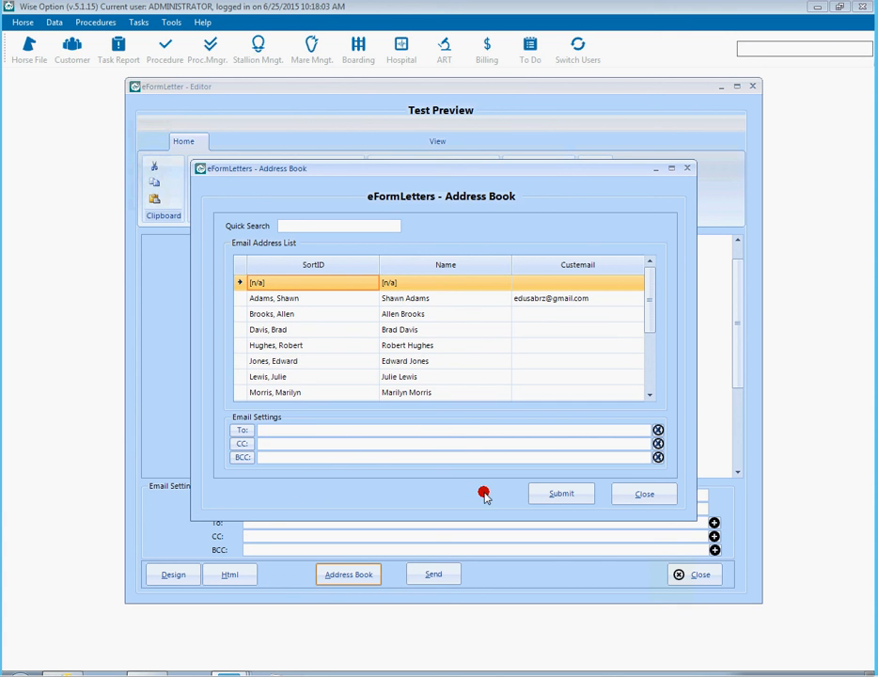
pyautogui.click(625, 498)
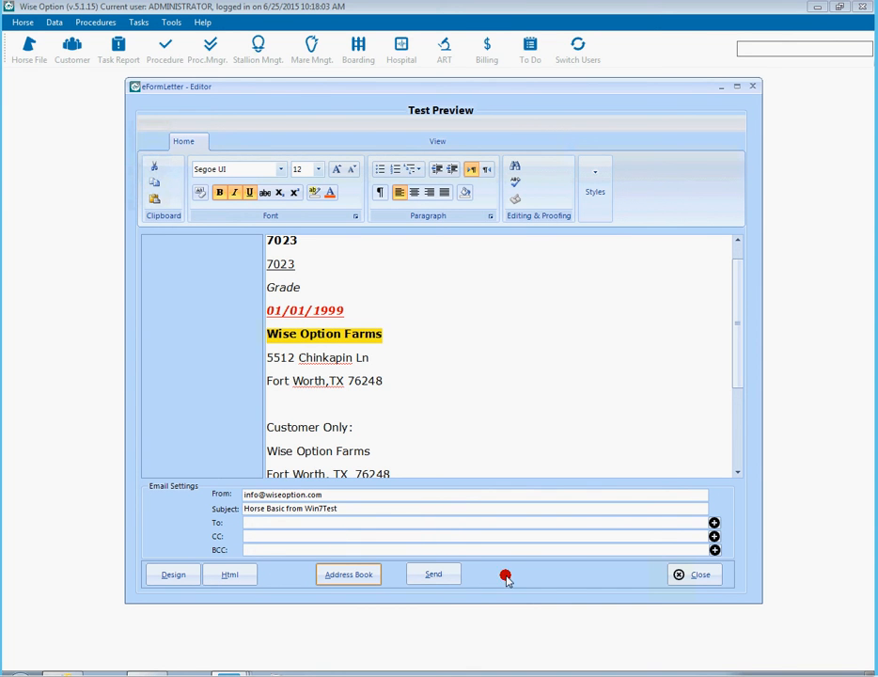
pyautogui.click(683, 578)
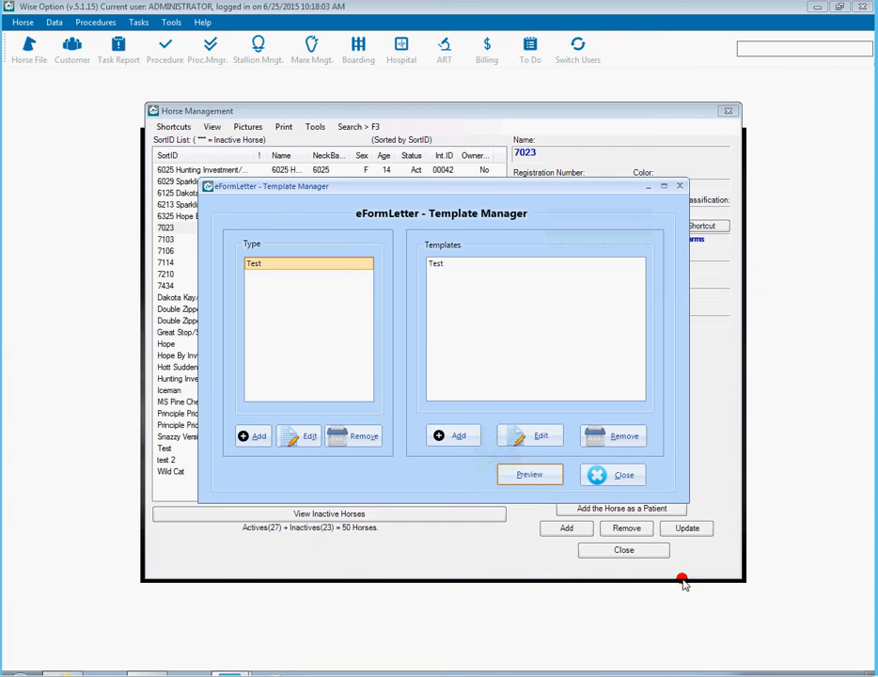
# Step: Open the Test template for editing, expand the list of insertable fields, and save and exit the editor
pyautogui.click(434, 264)
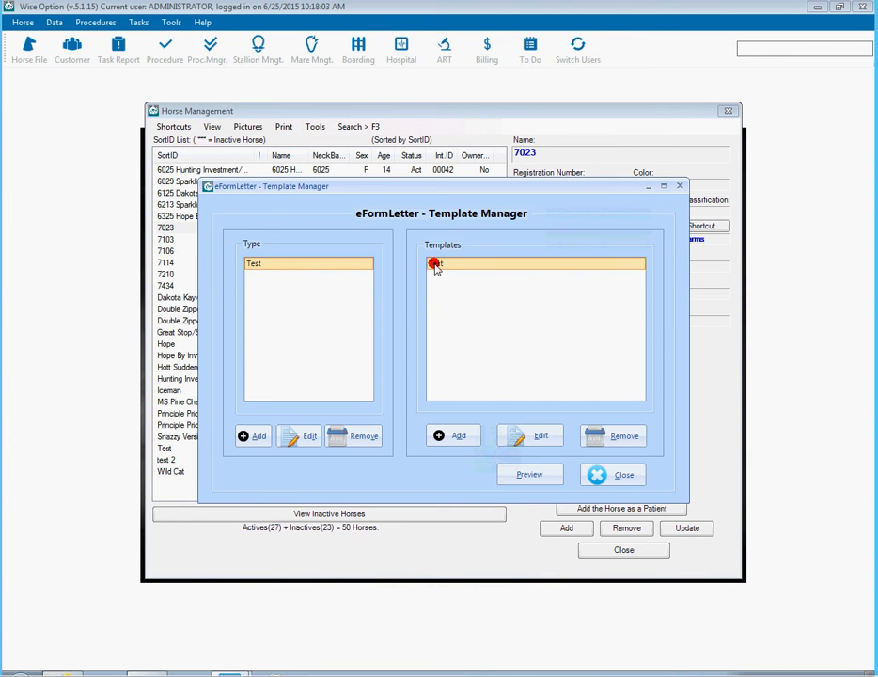
pyautogui.click(527, 436)
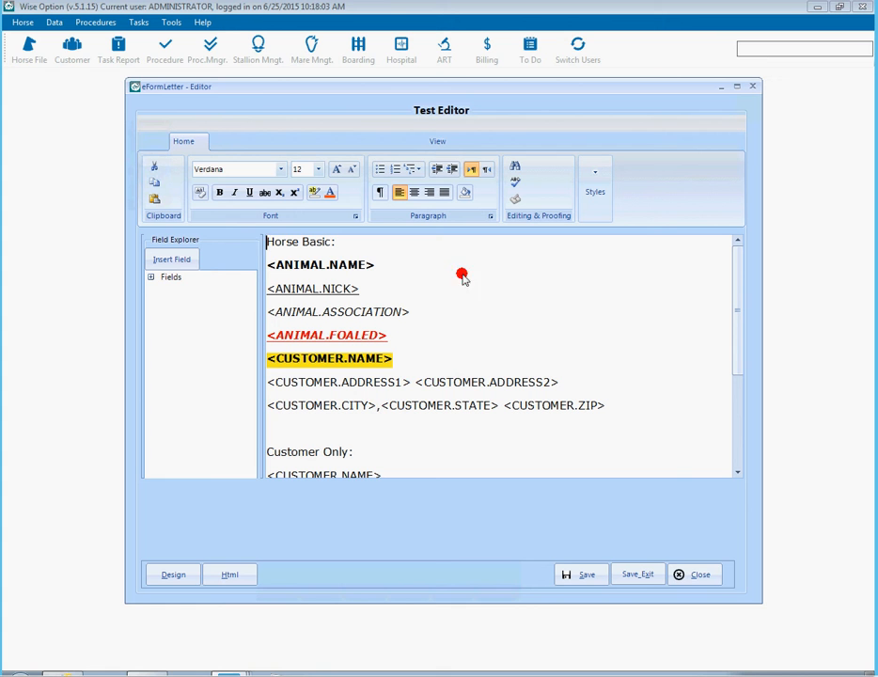
pyautogui.click(442, 336)
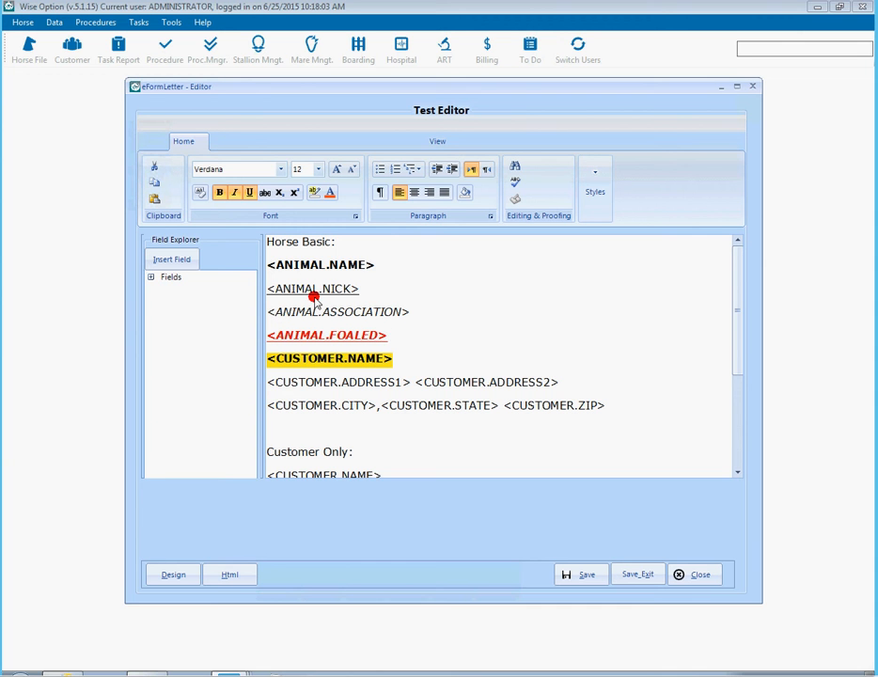
pyautogui.click(150, 278)
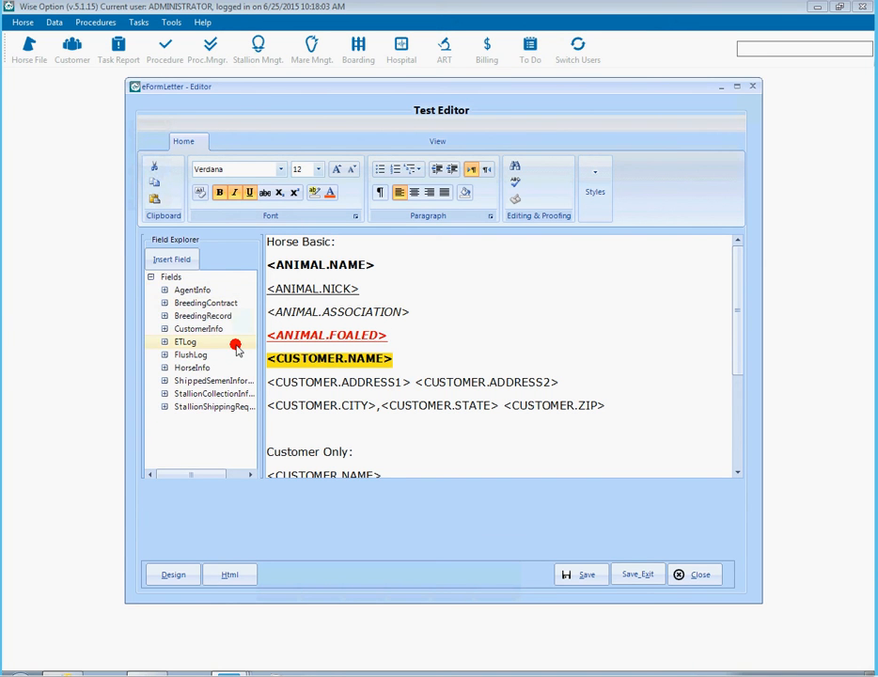
pyautogui.click(452, 350)
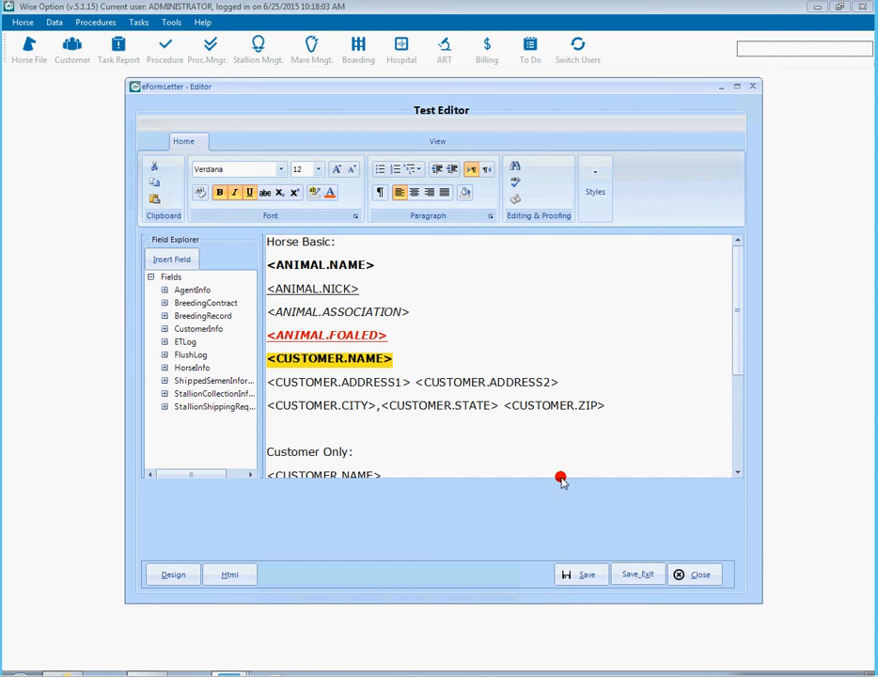
pyautogui.click(635, 574)
# Step: Close the template manager, the form letters dialog and Horse Management
pyautogui.click(452, 384)
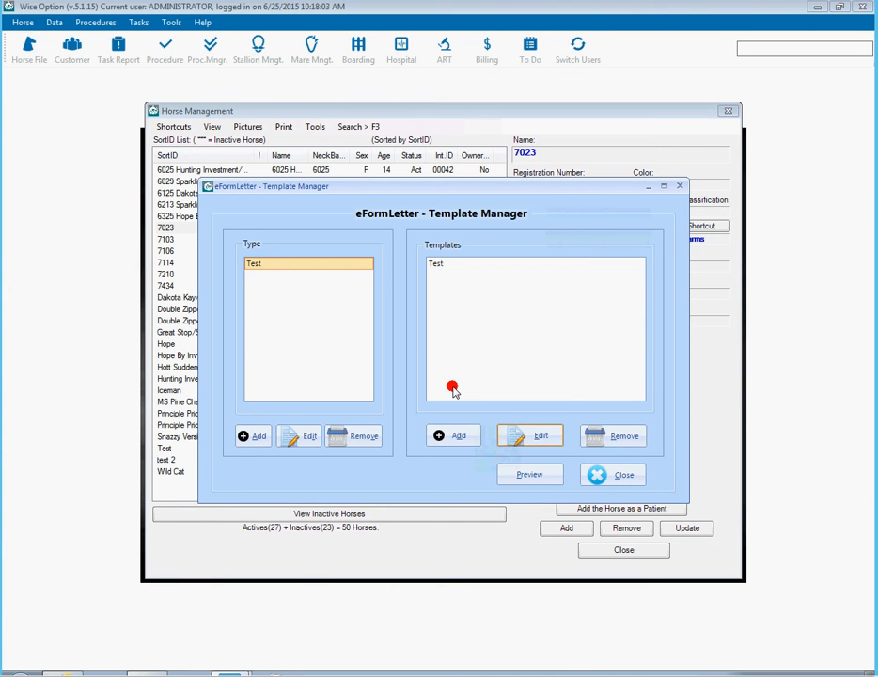
pyautogui.click(435, 264)
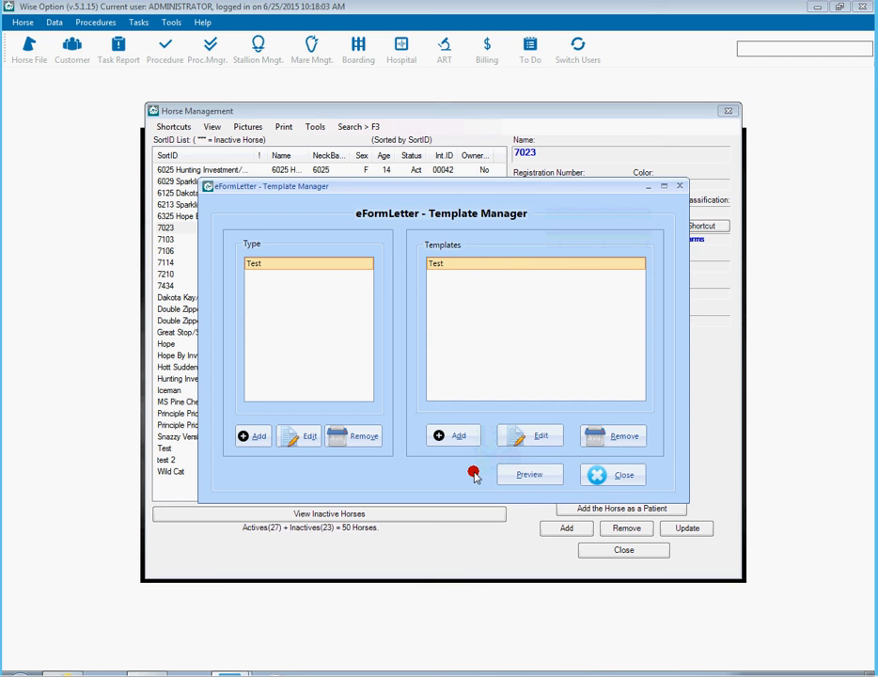
pyautogui.click(598, 477)
pyautogui.click(606, 400)
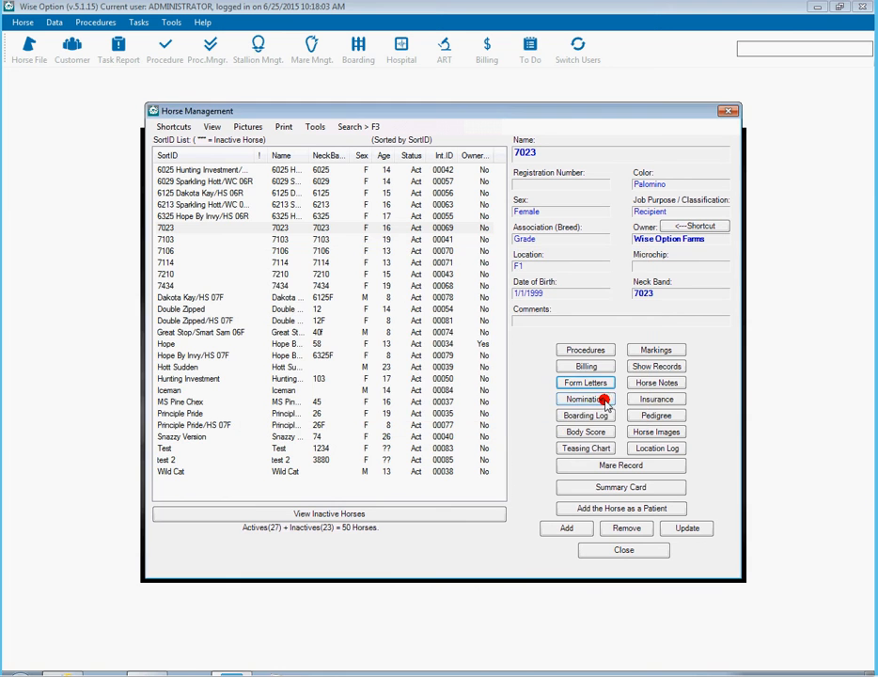
pyautogui.click(619, 553)
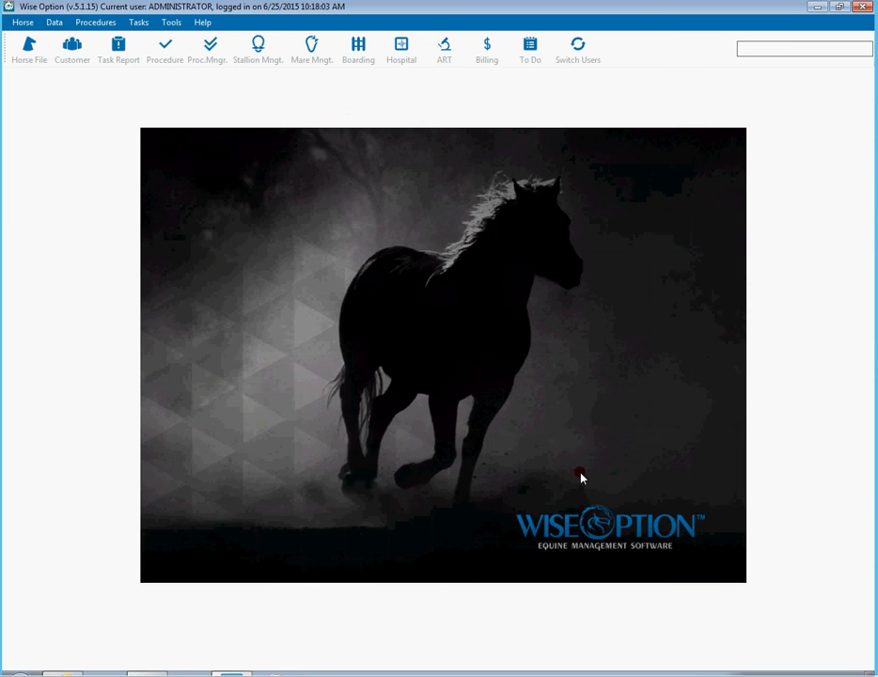
# Step: Show all dates in Stallion Management's Shipped Semen Log and select the 5/8/2007 shipment of Iceman to Double Zipped
pyautogui.click(307, 48)
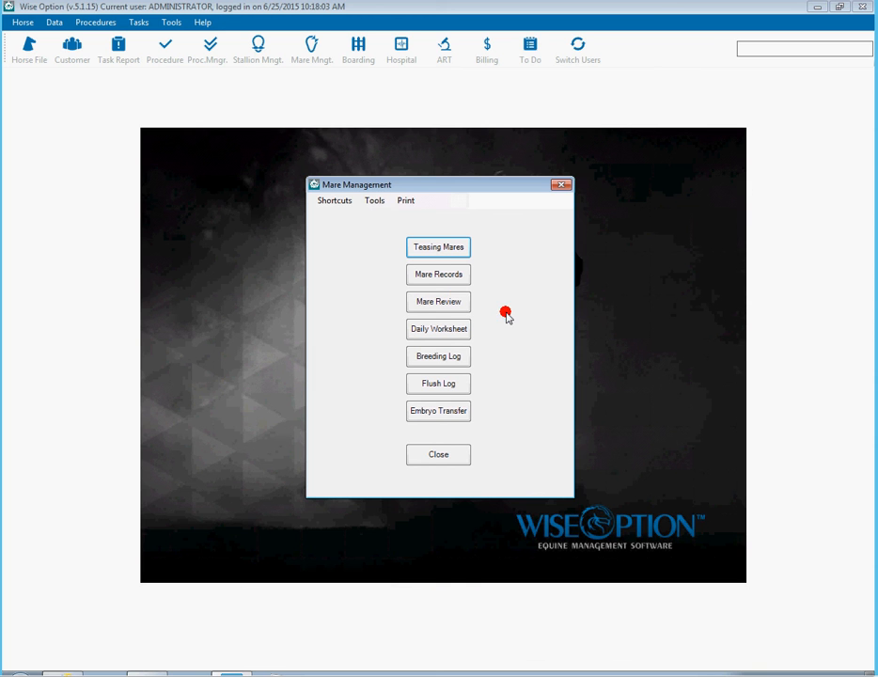
pyautogui.click(430, 453)
pyautogui.click(259, 56)
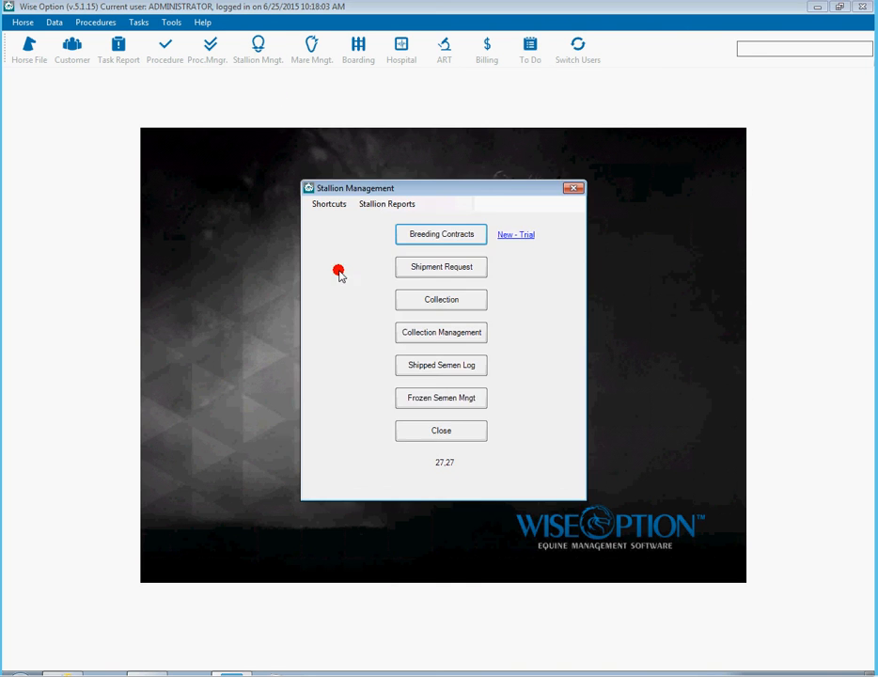
pyautogui.click(429, 366)
pyautogui.click(241, 152)
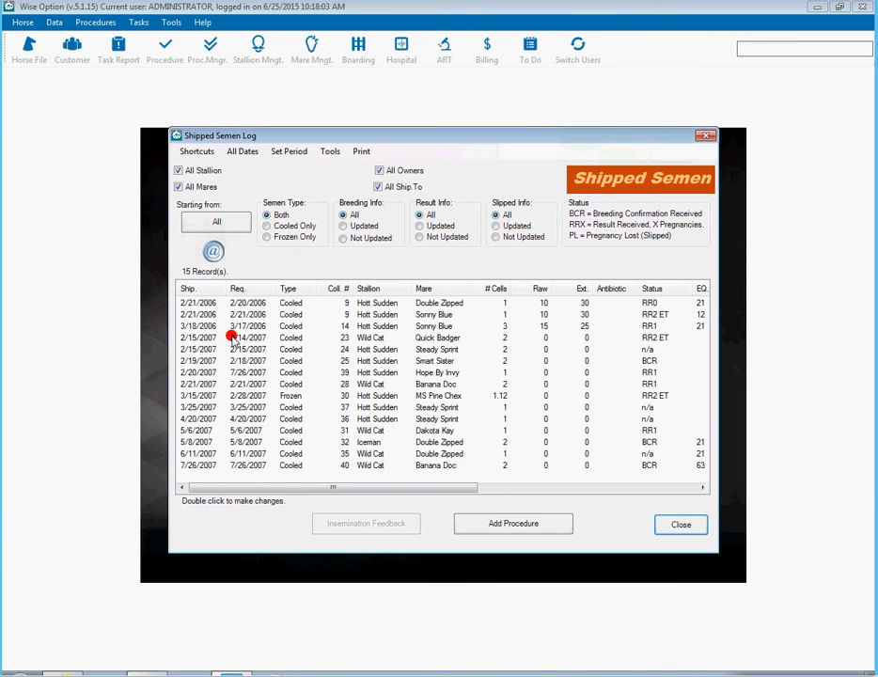
pyautogui.click(266, 444)
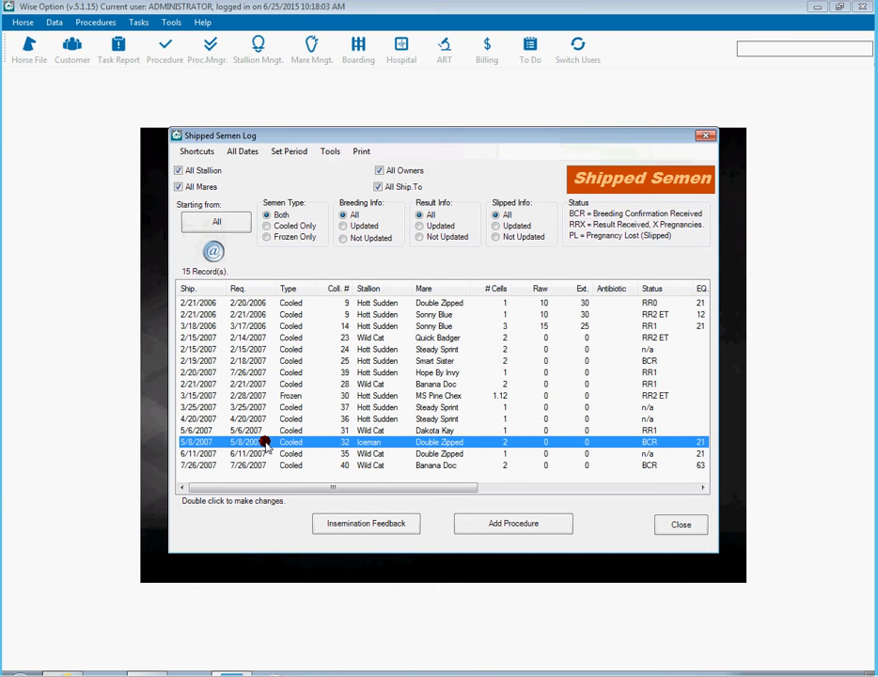
# Step: Open the eFormLetter template manager for the selected shipment and preview the Test template of the Test type
pyautogui.click(364, 152)
pyautogui.click(422, 257)
pyautogui.click(214, 251)
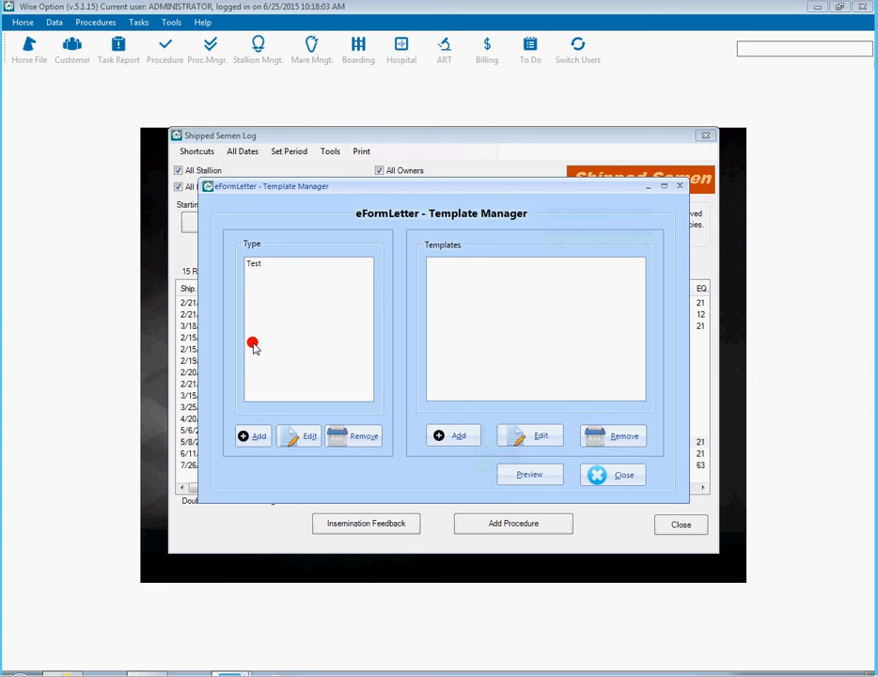
pyautogui.click(257, 264)
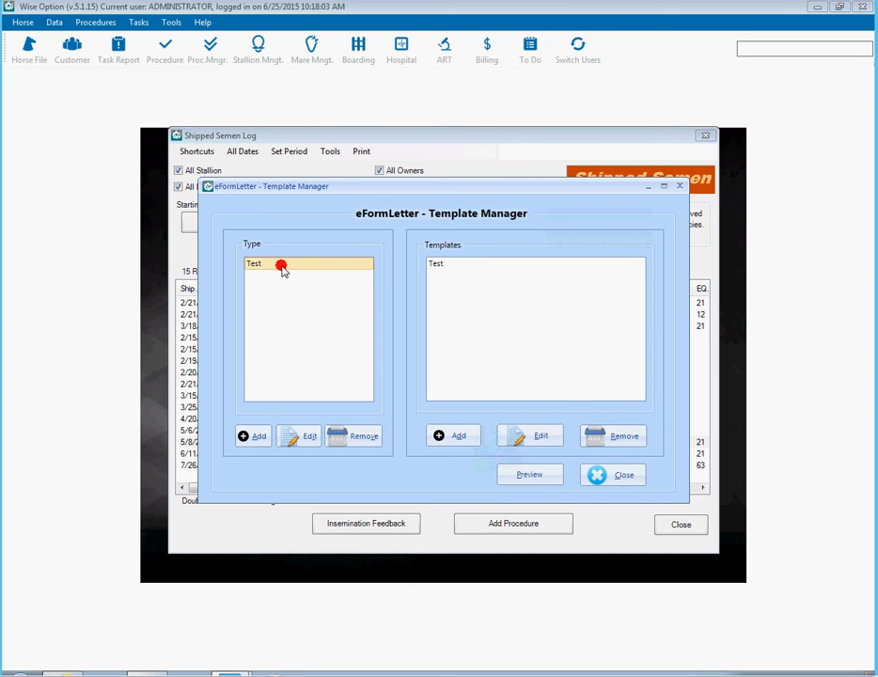
pyautogui.click(429, 263)
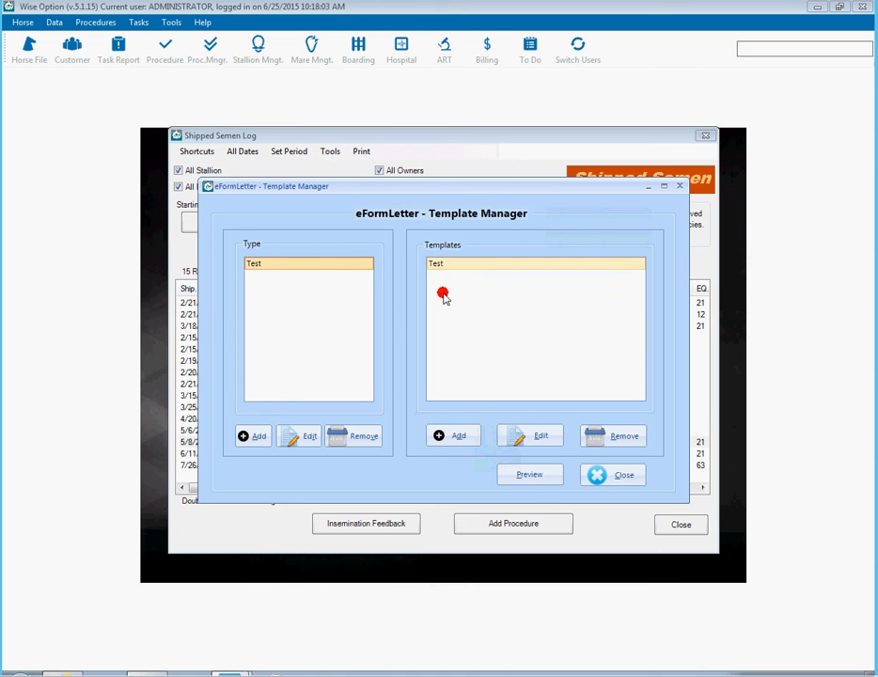
pyautogui.click(512, 477)
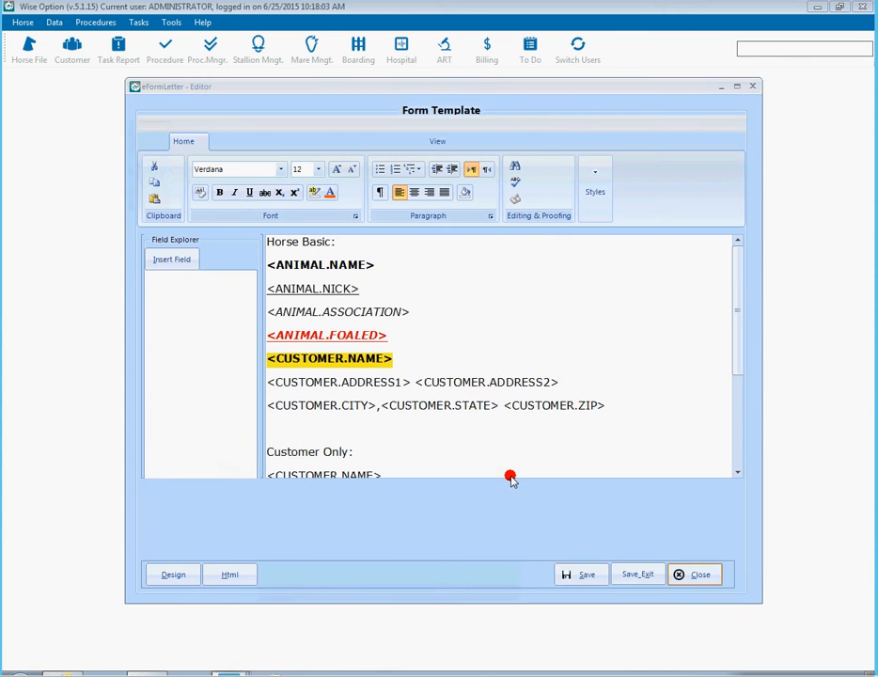
# Step: Examine the preview's Breeding Record section and its From and Subject email fields, and close the preview
pyautogui.moveTo(732, 300); pyautogui.dragTo(735, 448)
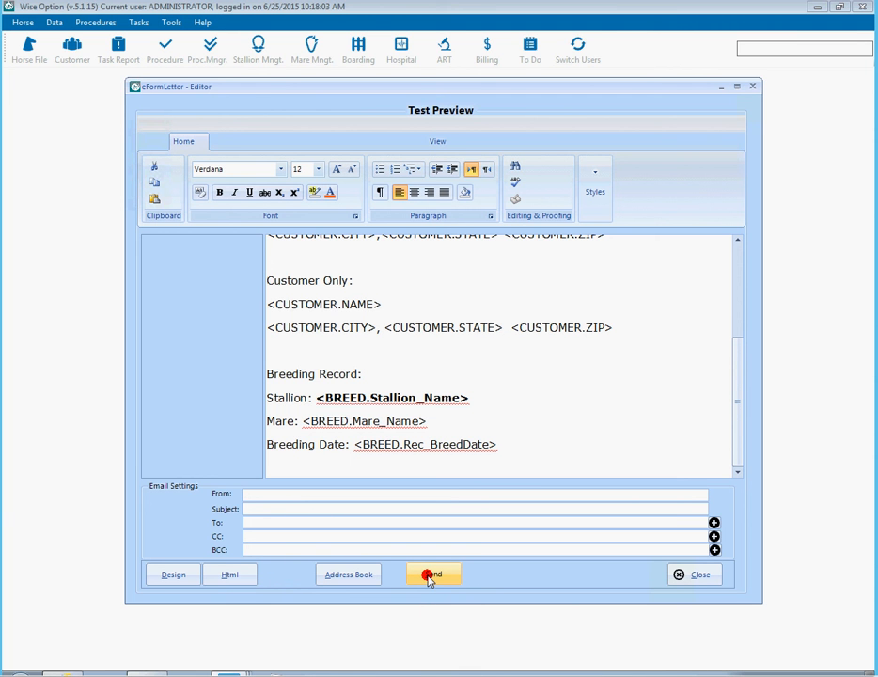
pyautogui.click(274, 498)
pyautogui.click(263, 508)
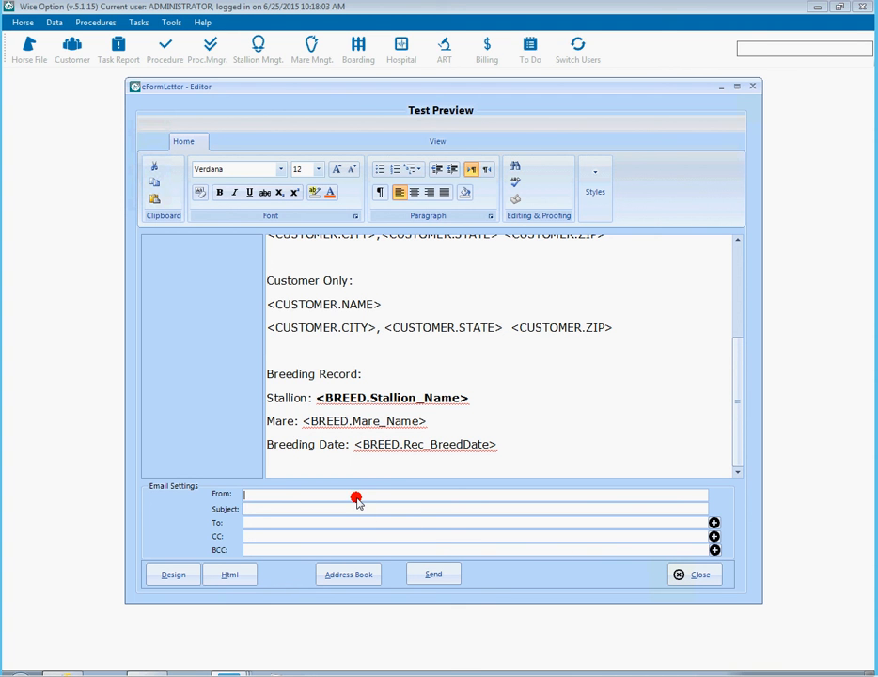
pyautogui.click(683, 575)
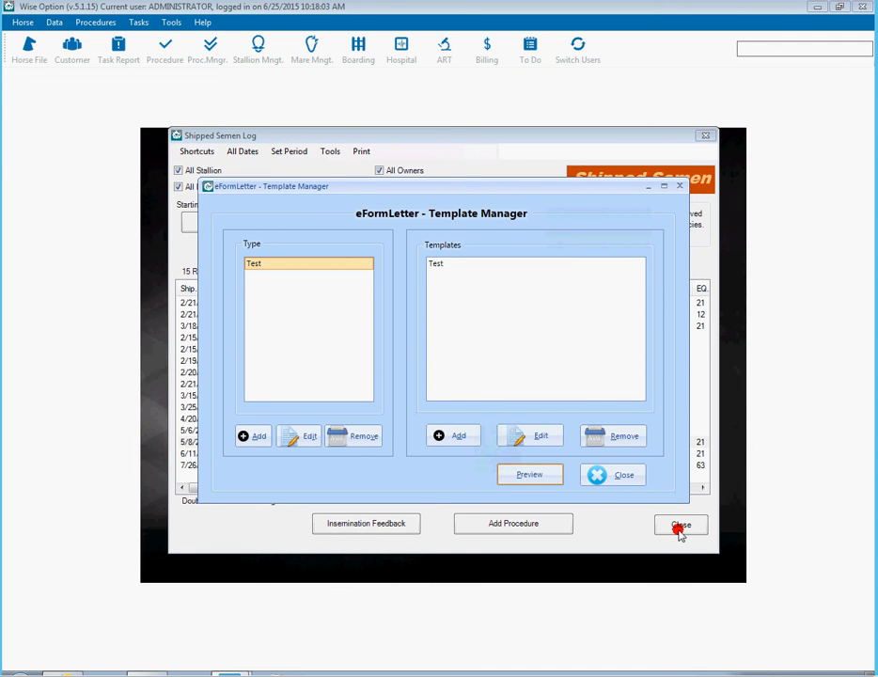
# Step: Close the template manager, the Shipped Semen Log and Stallion Management
pyautogui.click(621, 475)
pyautogui.click(668, 520)
pyautogui.click(460, 431)
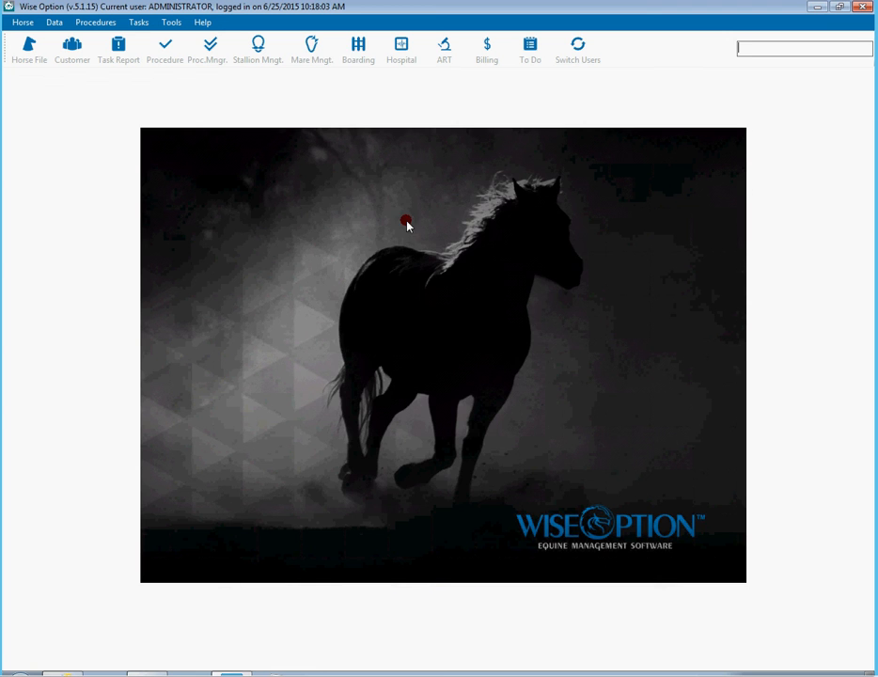
# Step: Show all dates in Mare Management's Breeding Log and select the 5/6/2007 record of Double Zipped and Hott Sudden
pyautogui.click(313, 43)
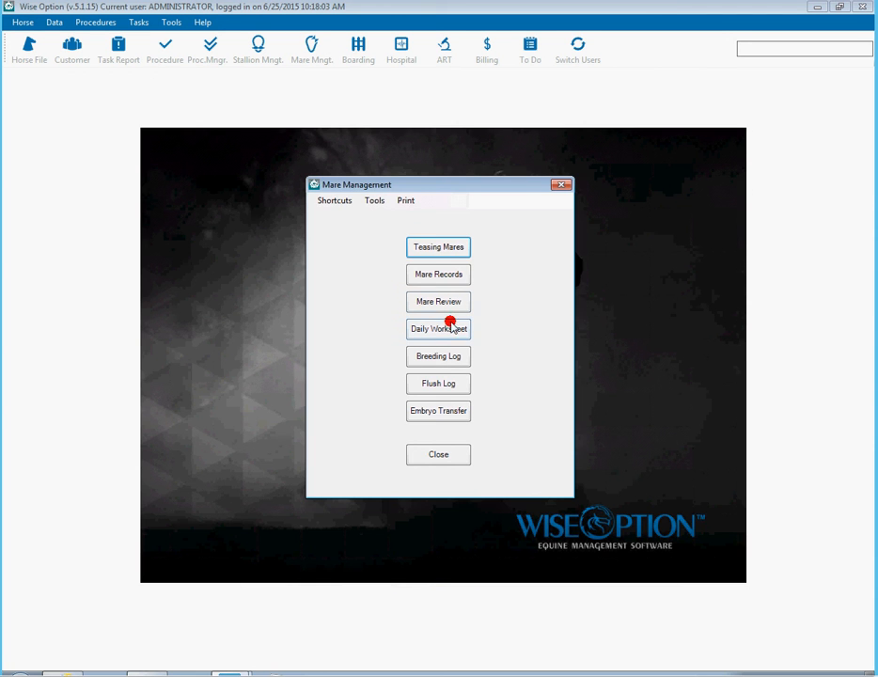
pyautogui.click(445, 357)
pyautogui.click(219, 123)
pyautogui.click(434, 387)
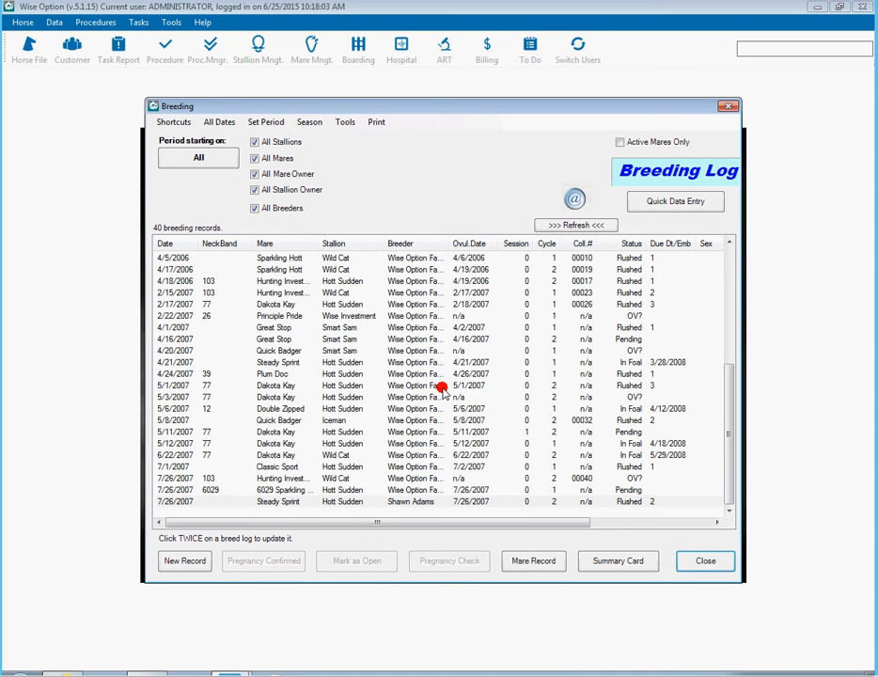
pyautogui.click(625, 407)
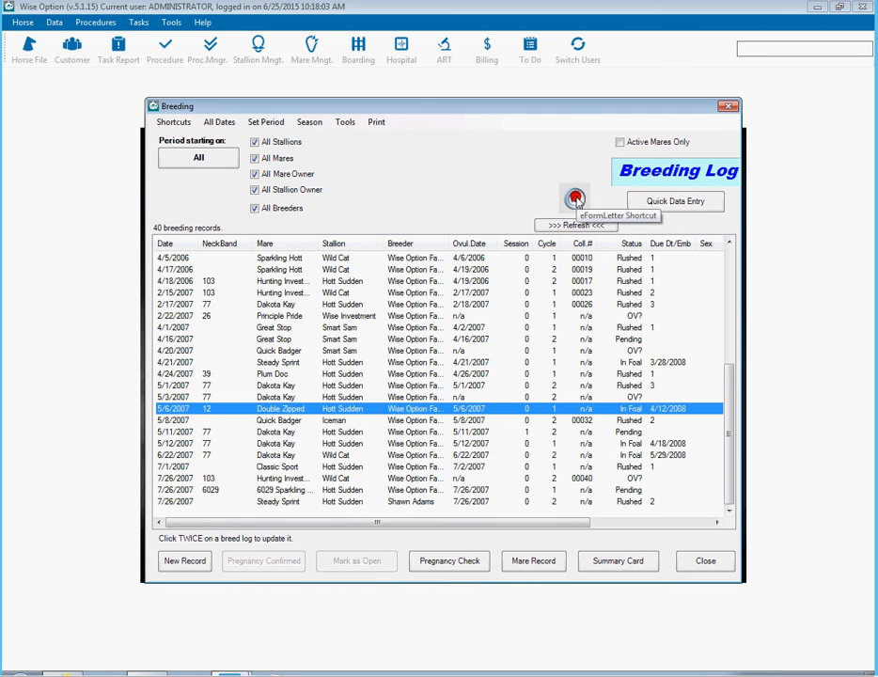
# Step: Open the eFormLetter template manager for the selected breeding record and preview its Test template
pyautogui.click(575, 199)
pyautogui.click(252, 266)
pyautogui.click(436, 265)
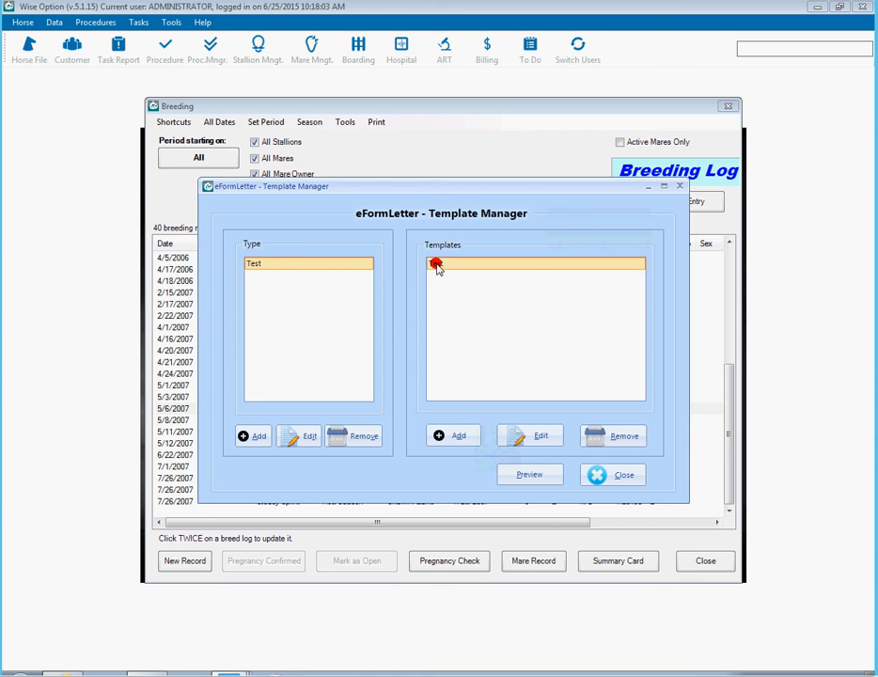
pyautogui.click(519, 476)
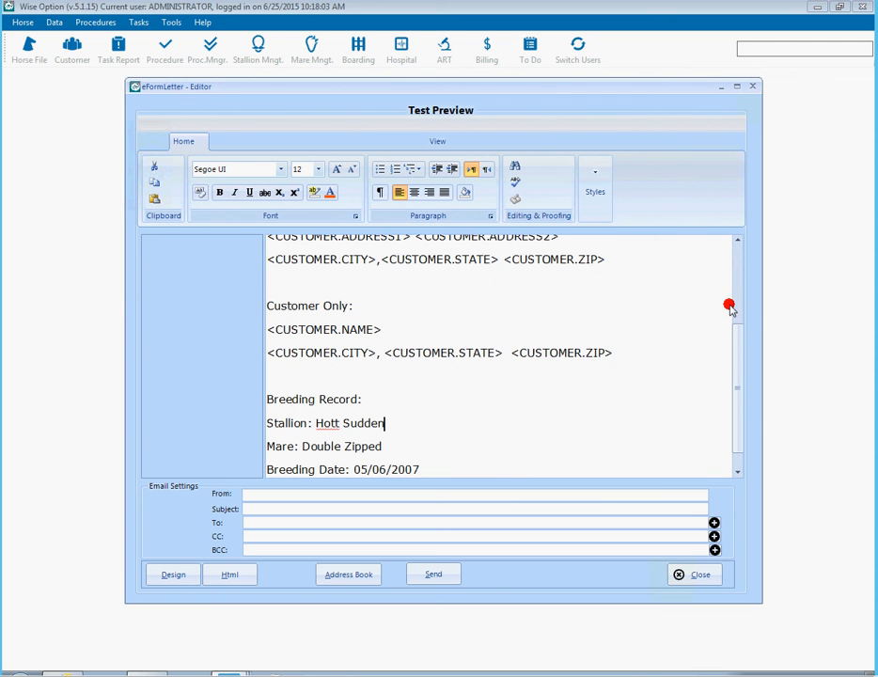
# Step: Examine the stallion, mare and breeding date merged into the letter's Breeding Record section, and close the preview
pyautogui.moveTo(316, 425); pyautogui.dragTo(398, 428)
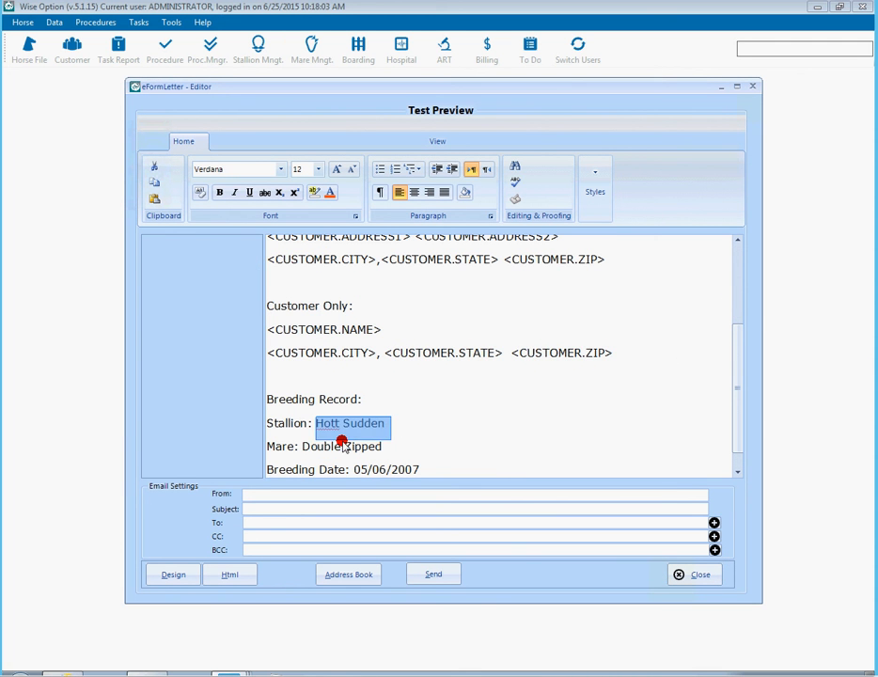
pyautogui.moveTo(302, 448); pyautogui.dragTo(429, 478)
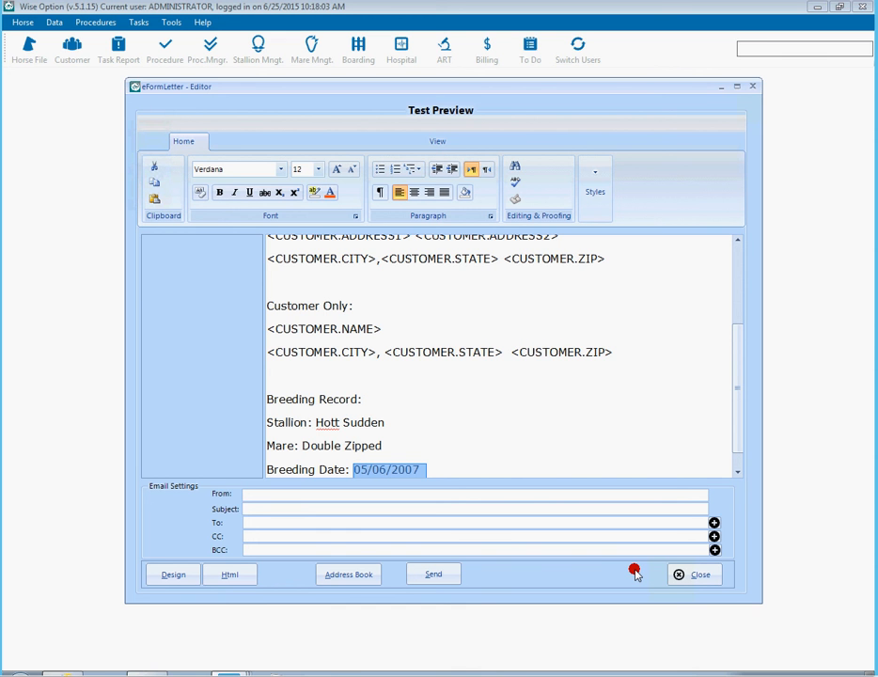
pyautogui.click(680, 572)
# Step: Close the template manager, the Breeding Log and Mare Management
pyautogui.click(624, 475)
pyautogui.click(701, 561)
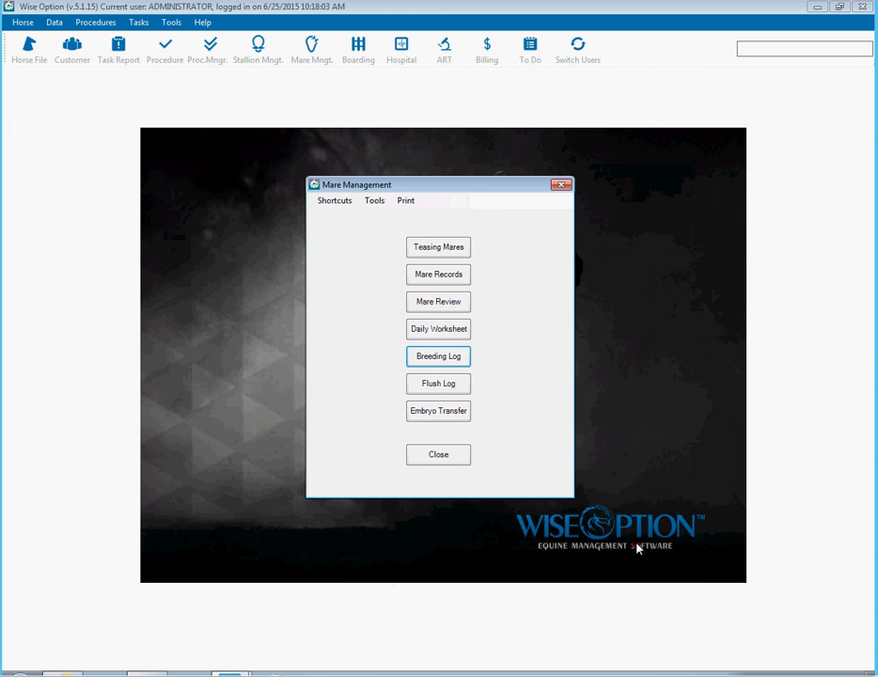
pyautogui.click(448, 458)
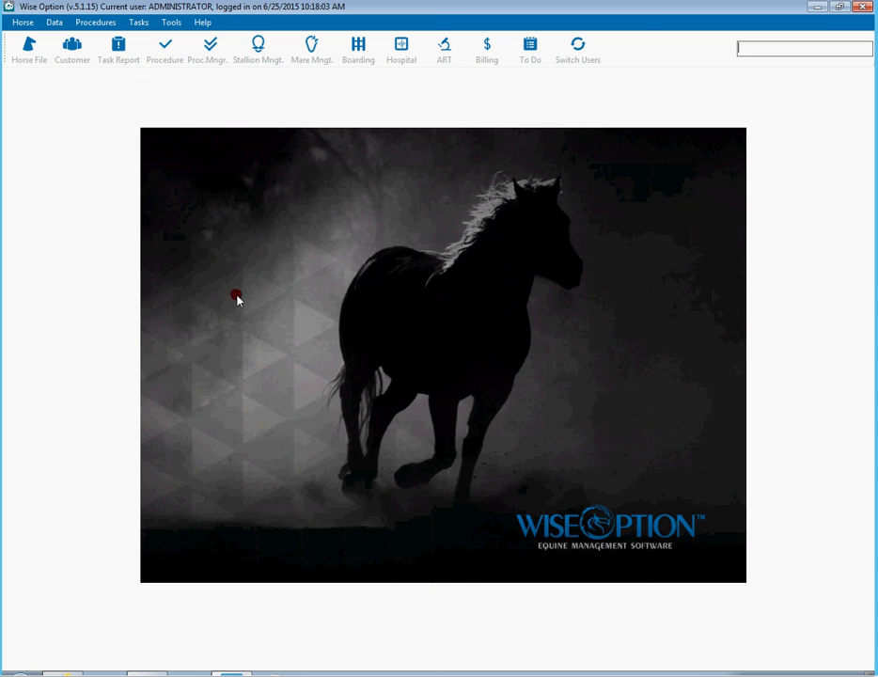
# Step: Open the eForm Letter Template Manager from the main window's data options
pyautogui.click(54, 23)
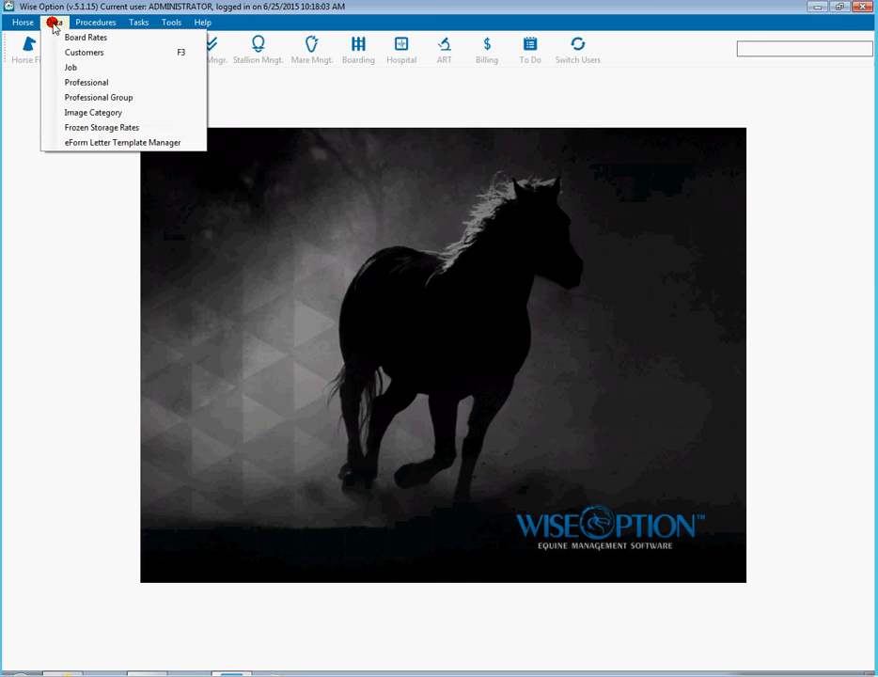
pyautogui.click(124, 142)
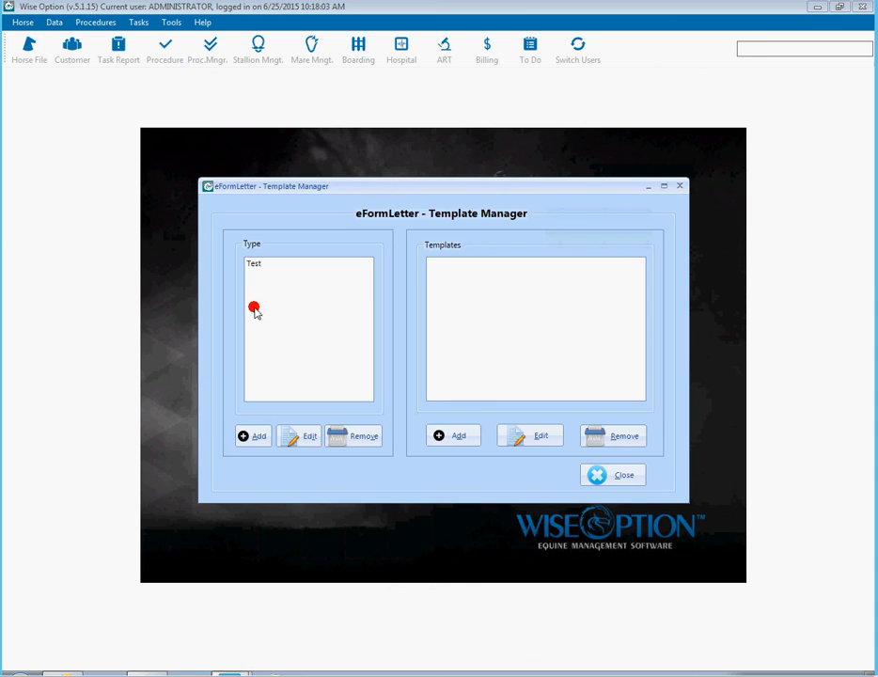